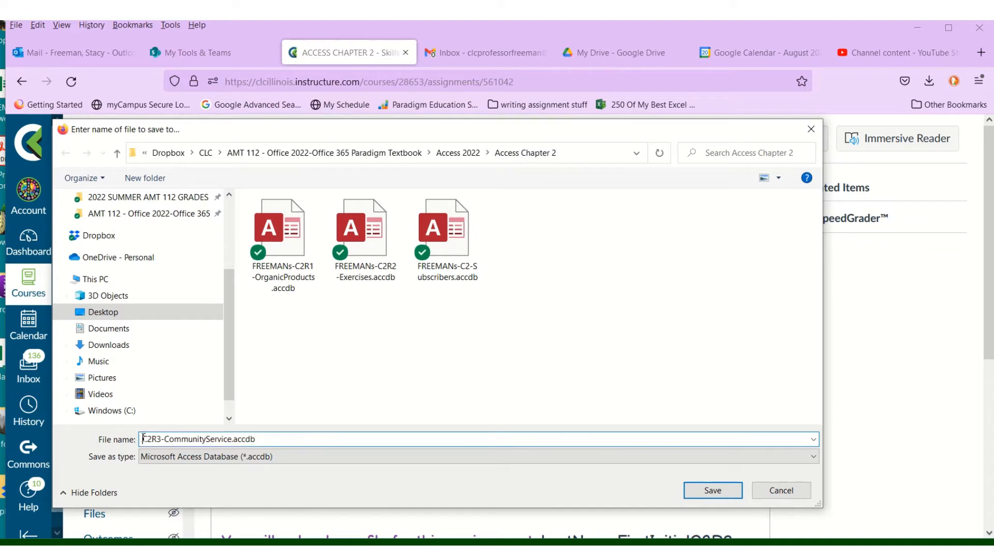
- Save the C2R3-CommunityService.accdb download in the Access Chapter 2 folder with the last name, first initial and a hyphen added in front
type("FREEMANs")
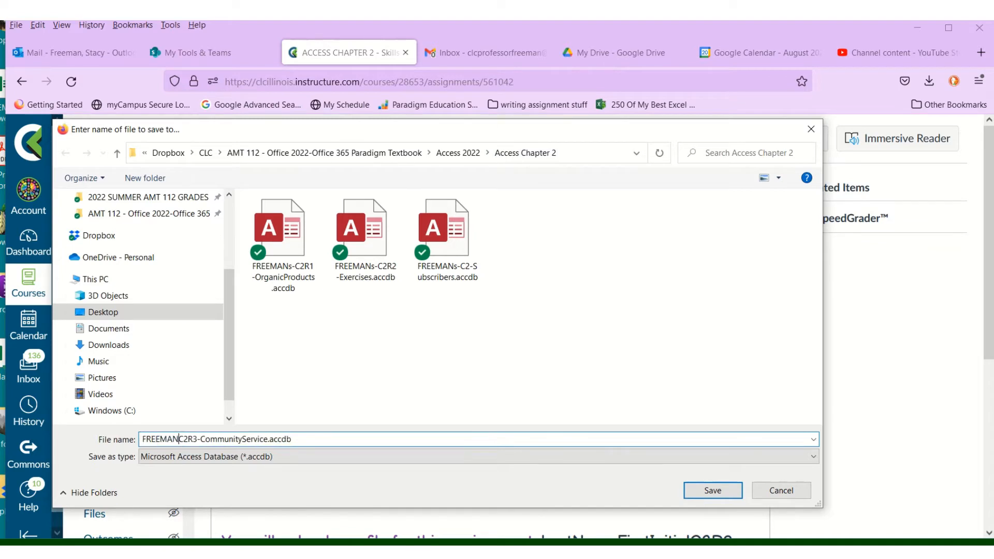
type("-")
key("Return")
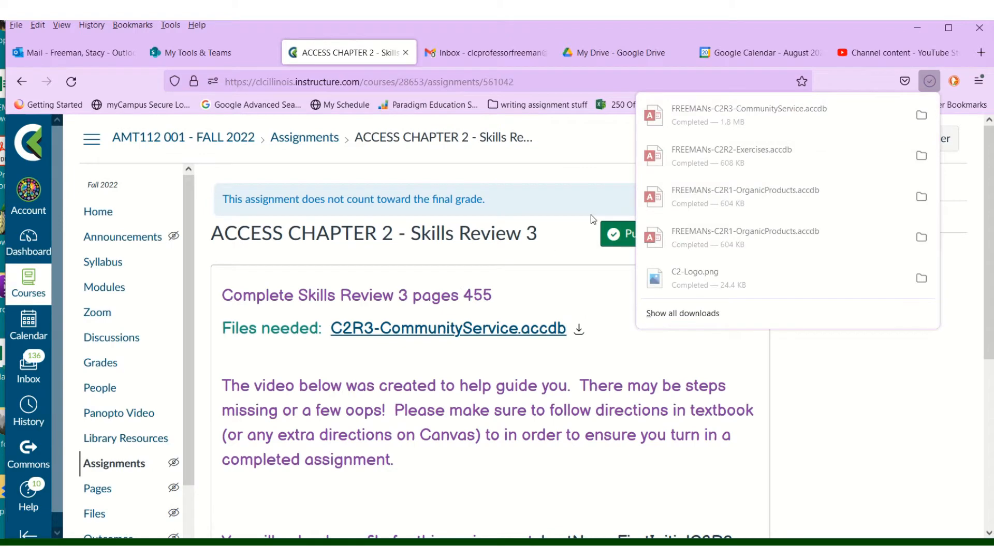
- Open the downloaded CommunityService database in Access and enable its content
left_click(751, 114)
left_click(612, 308)
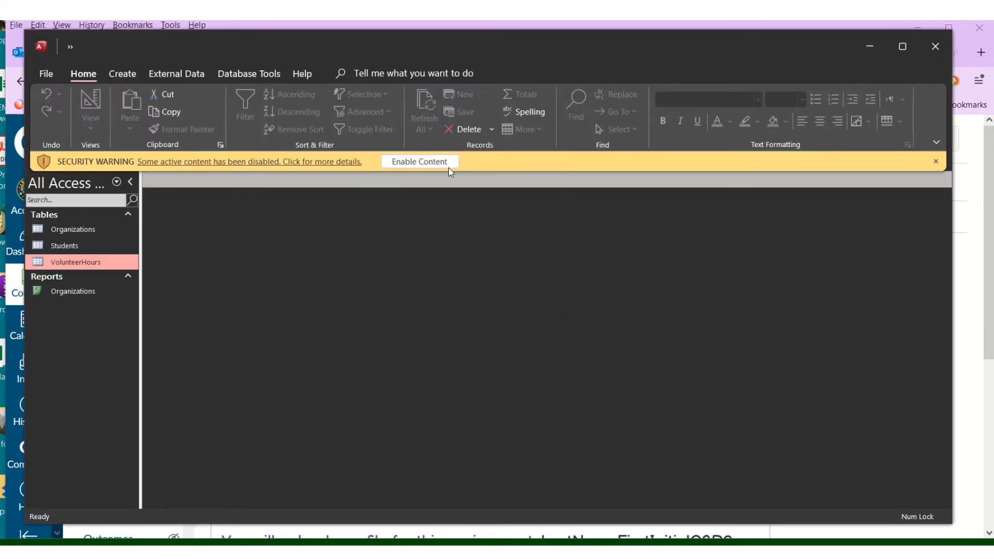
left_click(455, 162)
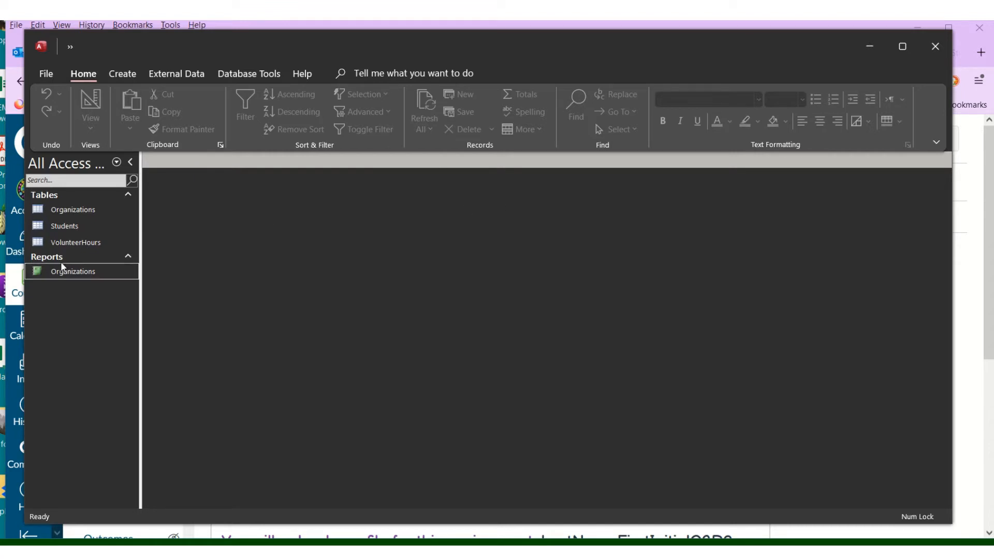
- Review the records in the VolunteerHours table and close it
left_click(99, 243)
double_click(100, 243)
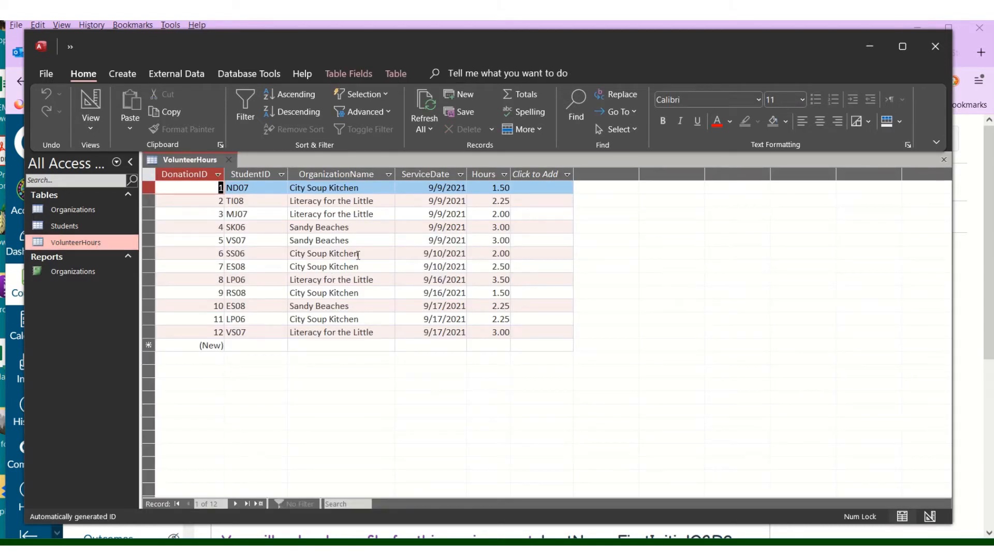
left_click(231, 159)
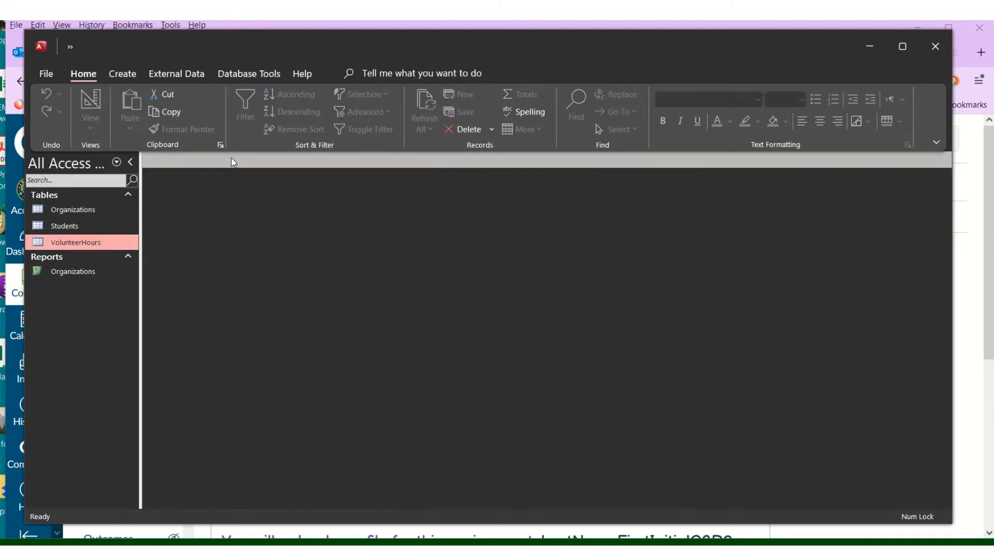
- Create a form based on the VolunteerHours table and display it in Design view
left_click(122, 74)
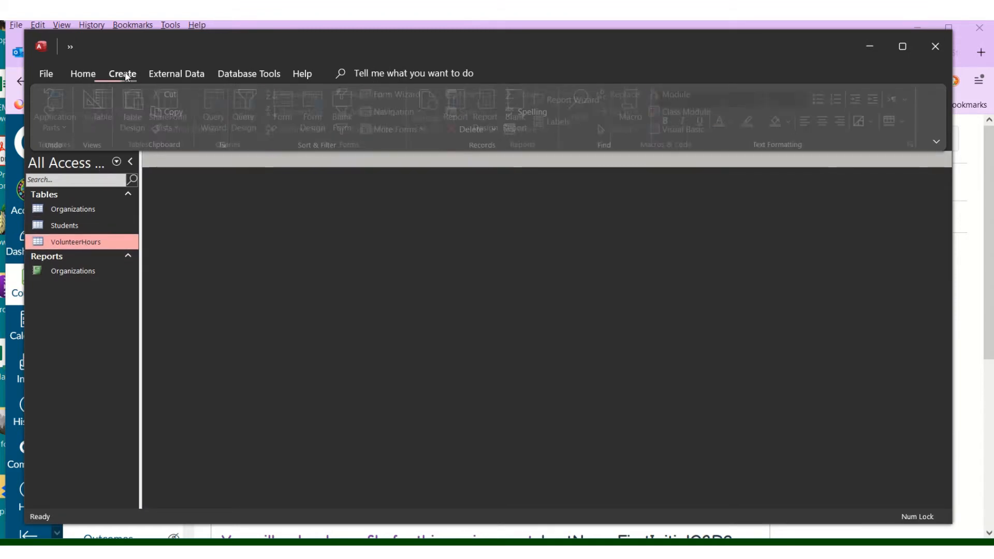
left_click(288, 109)
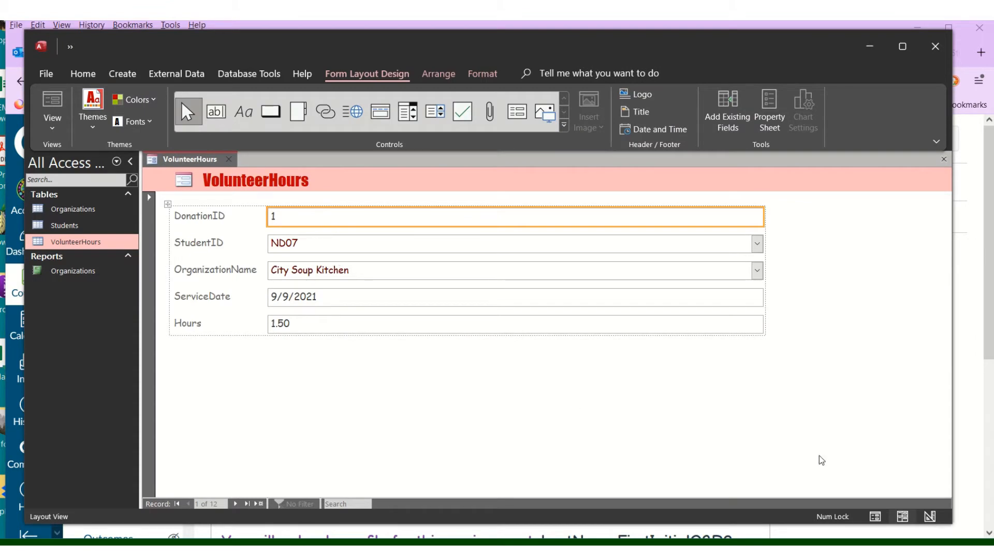
left_click(930, 517)
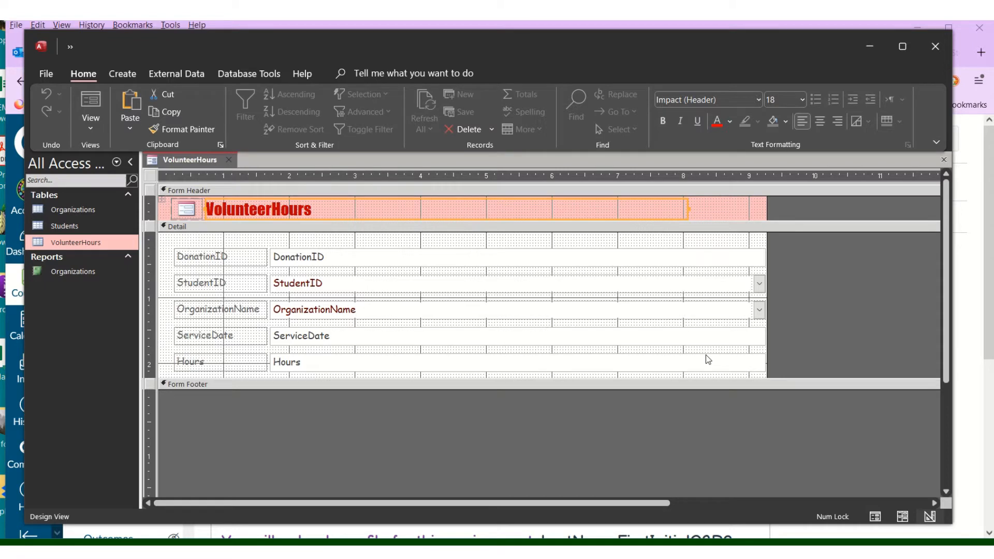
- Narrow all the field boxes in the form's Detail section so they end at about the 5-inch ruler mark
left_click(740, 257)
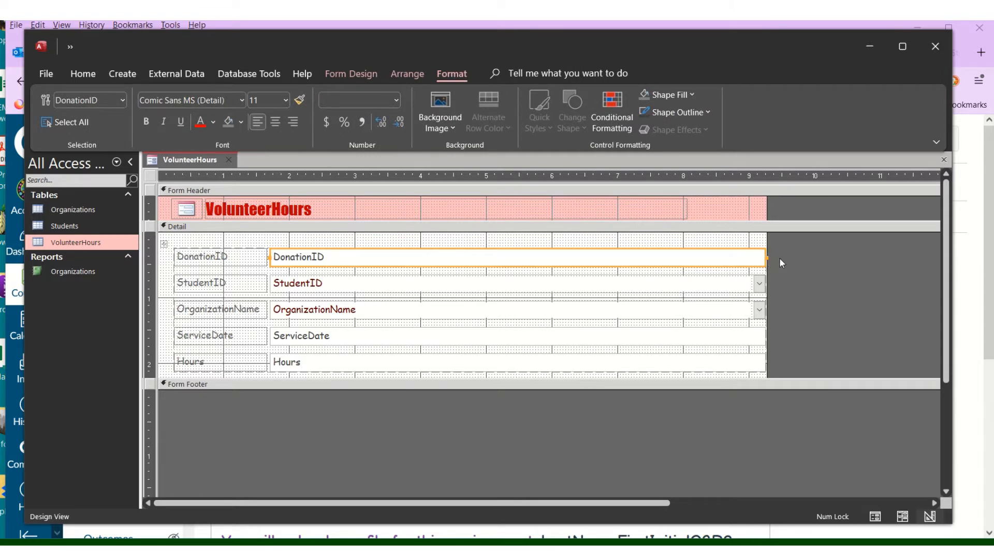
left_click_drag(766, 258, 657, 249)
left_click_drag(539, 240, 520, 261)
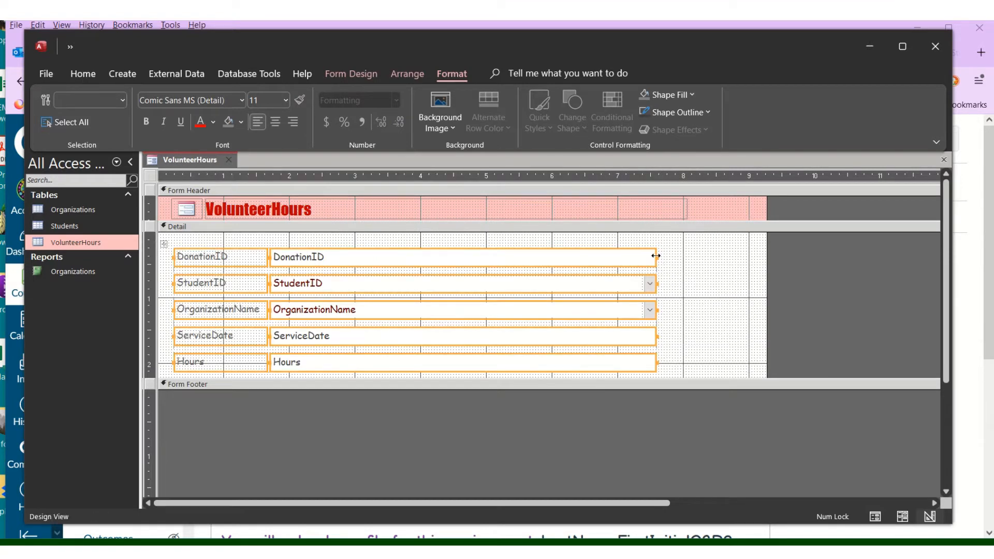
left_click_drag(656, 256, 486, 258)
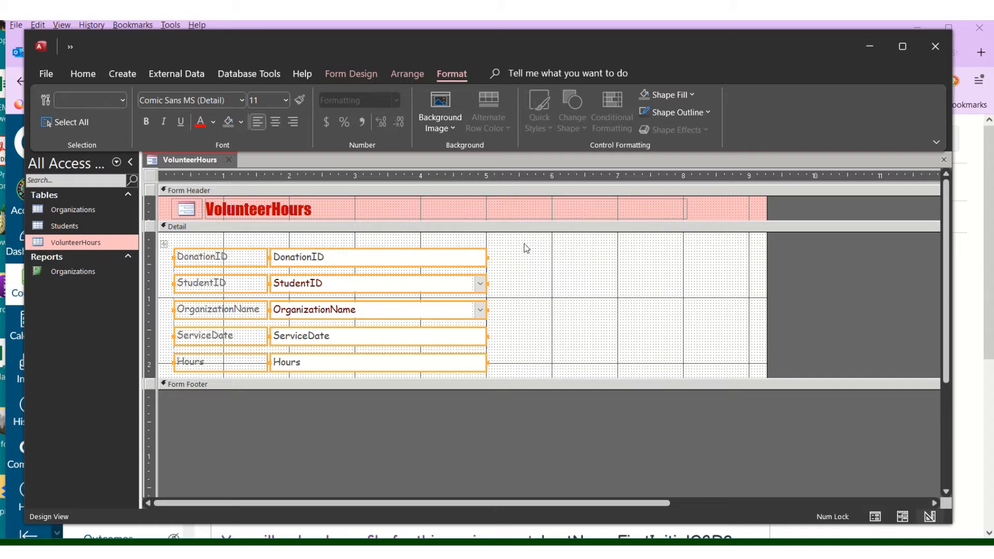
- Add the date in long weekday format and the time with seconds to the form header
left_click(725, 213)
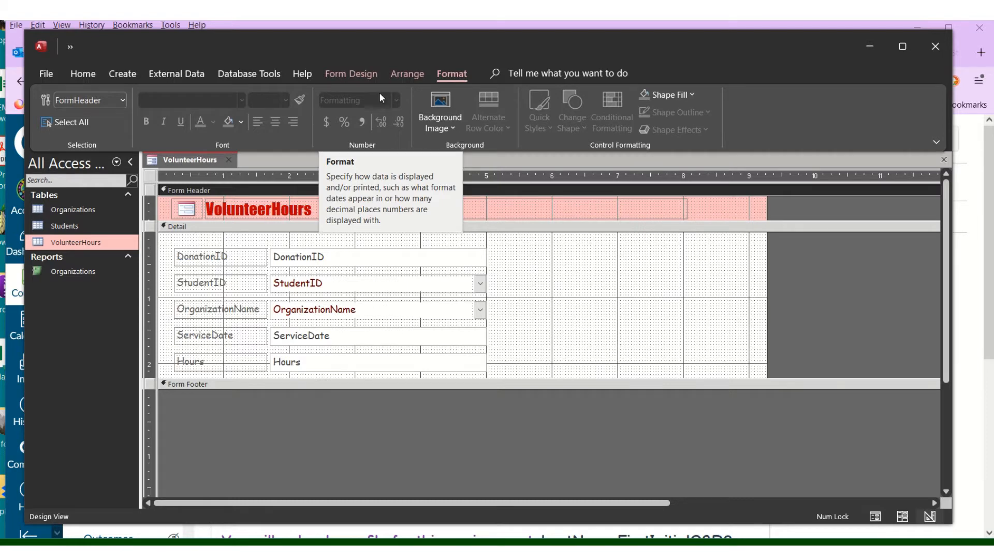
left_click(361, 76)
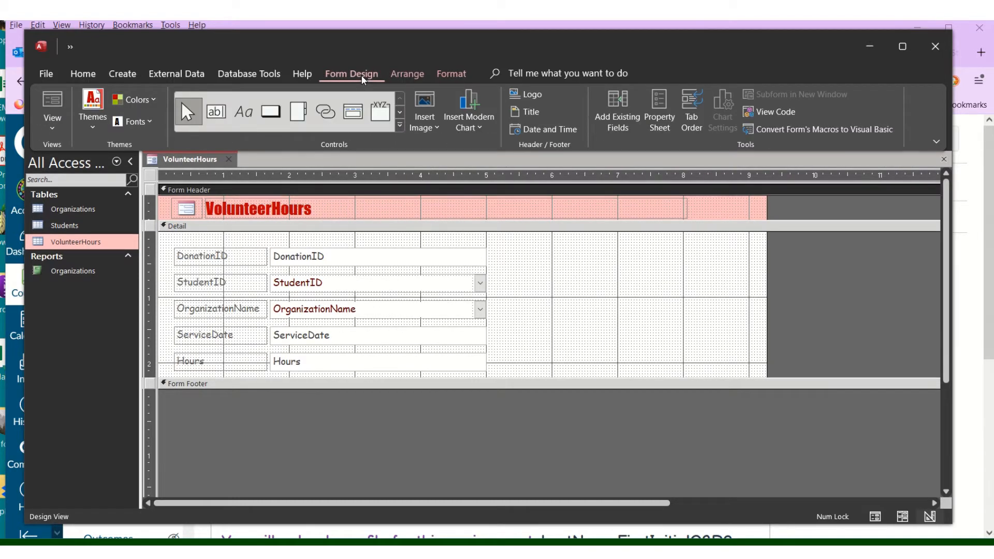
left_click(566, 130)
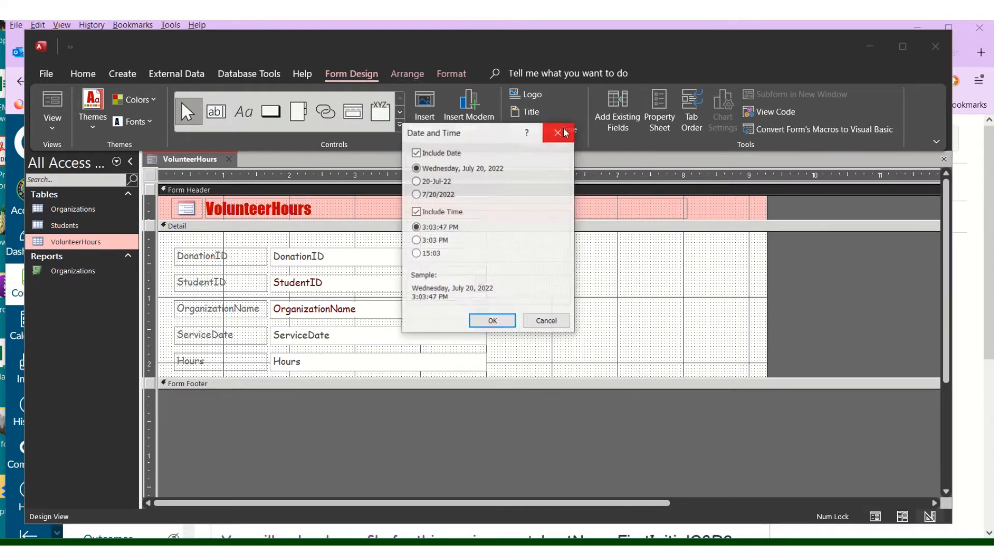
left_click(505, 321)
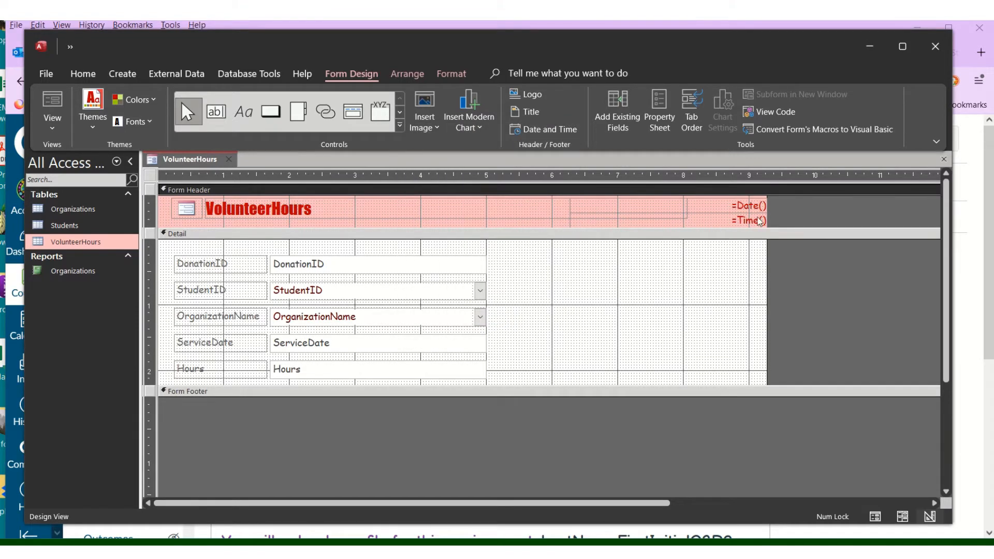
- Shorten the VolunteerHours title box in the header to about the 5.8-inch mark, clear of the date and time controls
left_click(499, 207)
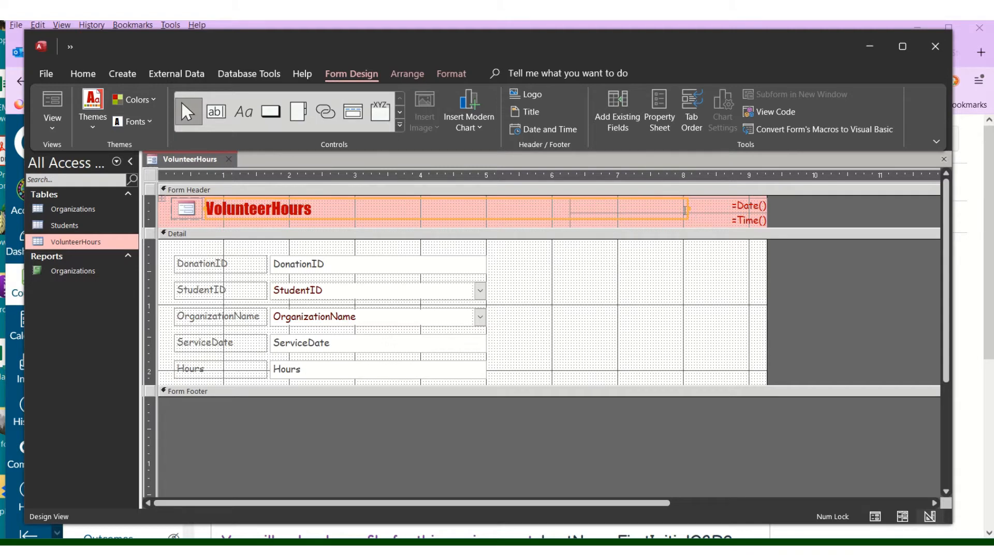
left_click_drag(685, 210, 542, 212)
left_click(662, 207)
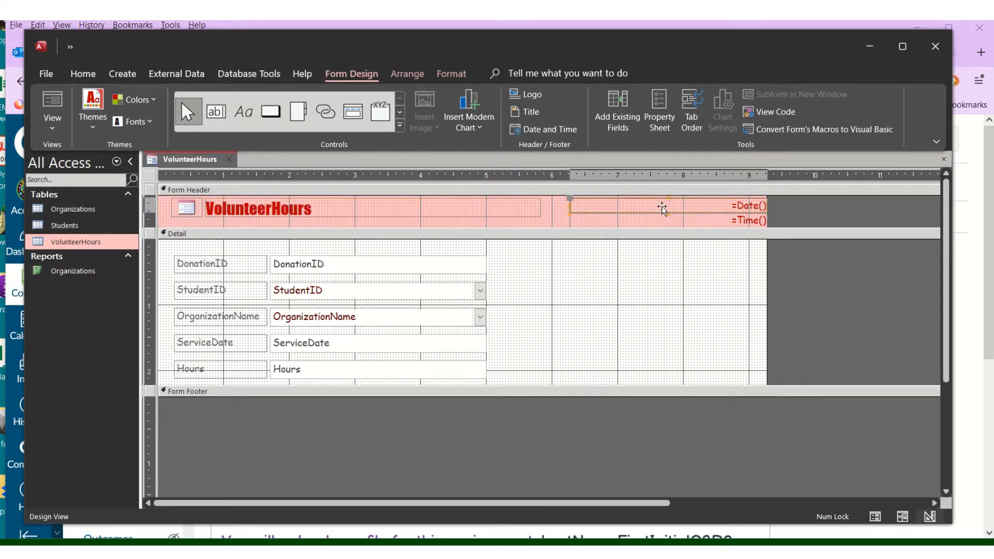
left_click(655, 219)
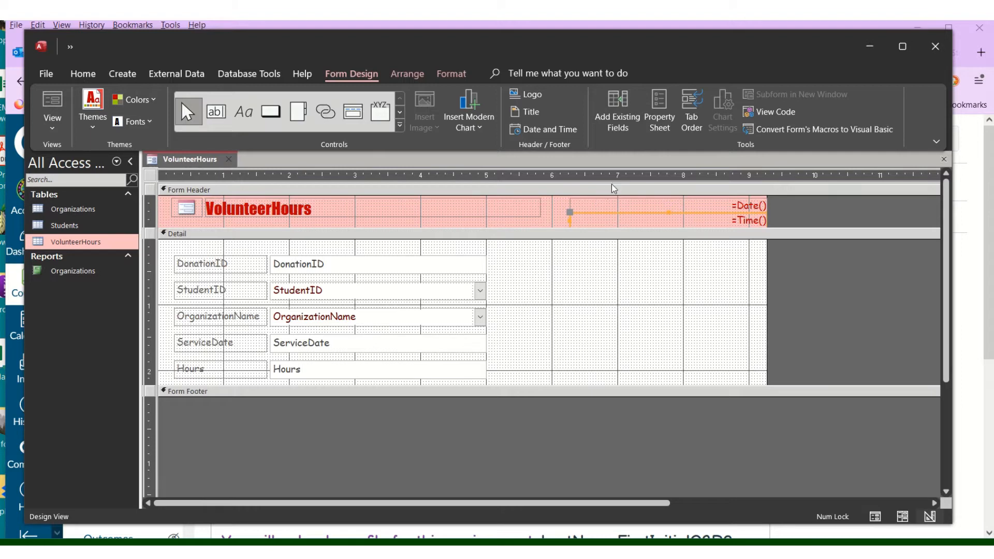
- Save the form as "VolunteerHours Form", check it in Form view and close it
left_click(71, 50)
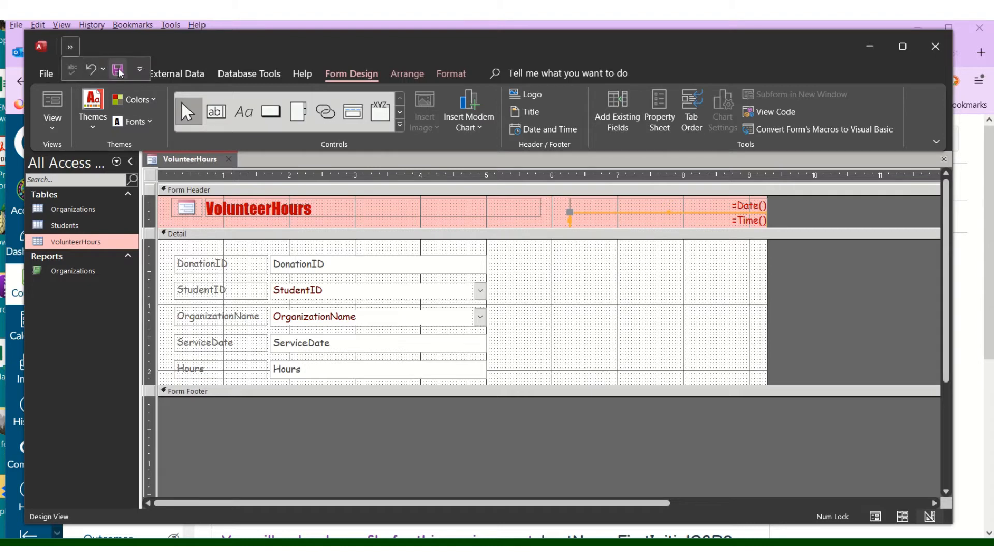
left_click(78, 67)
left_click(481, 208)
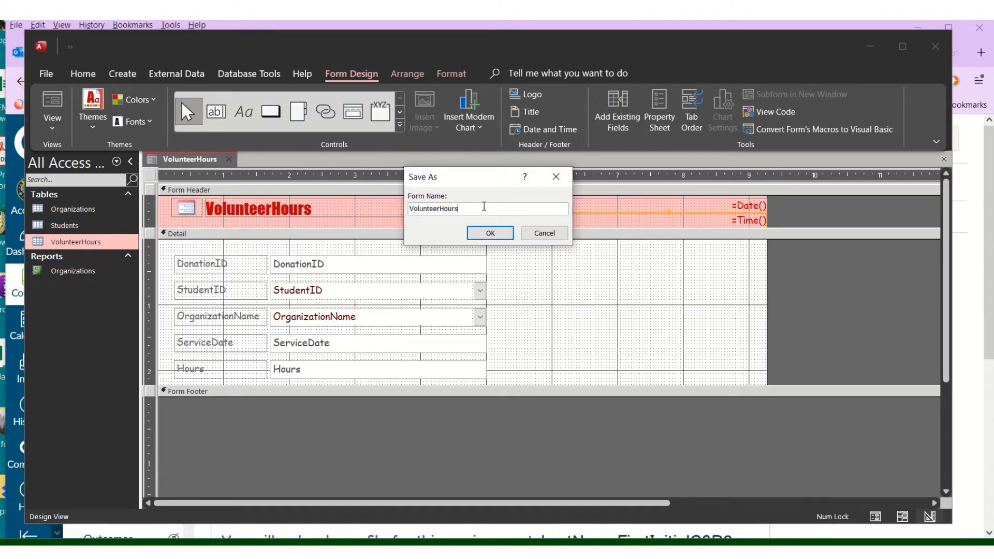
type("Form")
left_click(490, 234)
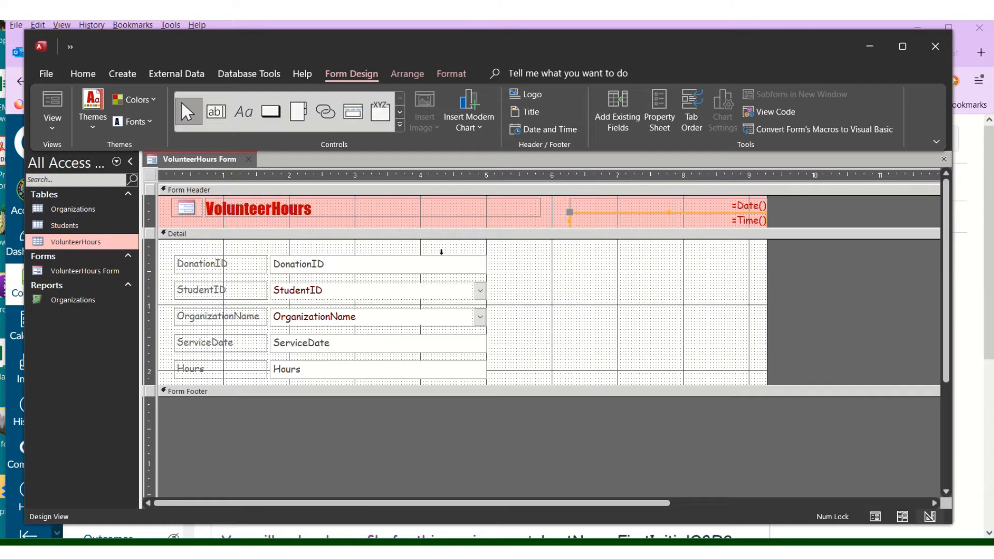
left_click(875, 517)
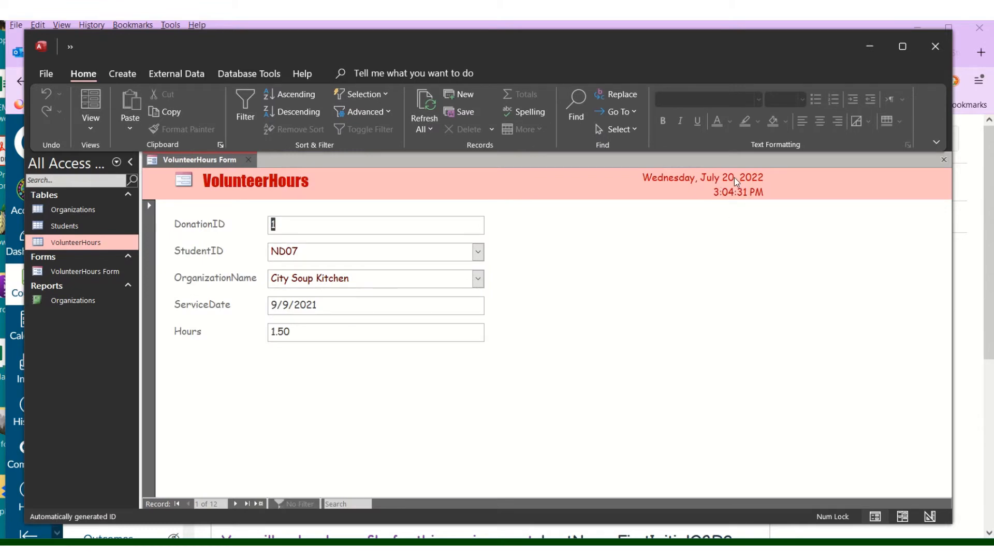
left_click(249, 162)
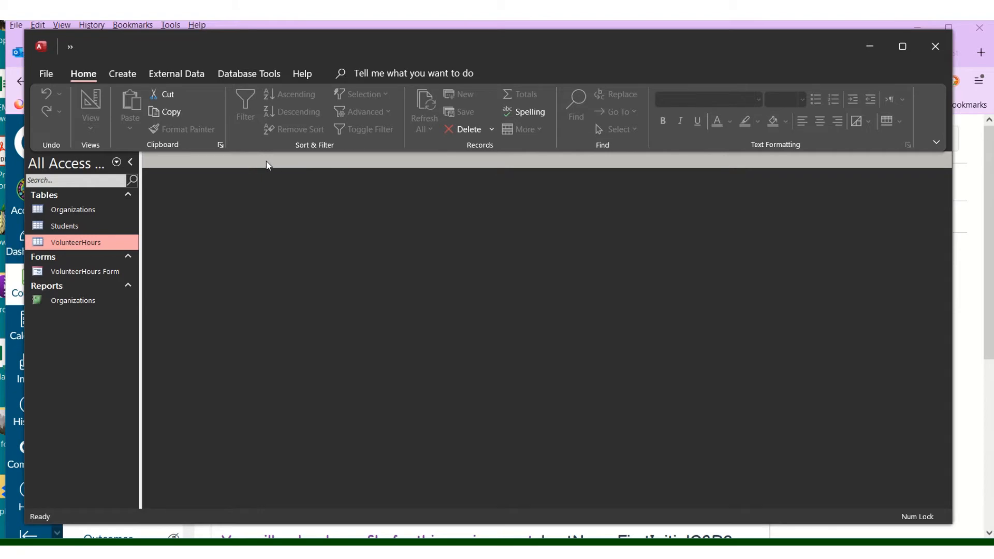
- Create a form based on the Organizations table and narrow its column of field boxes
left_click(94, 210)
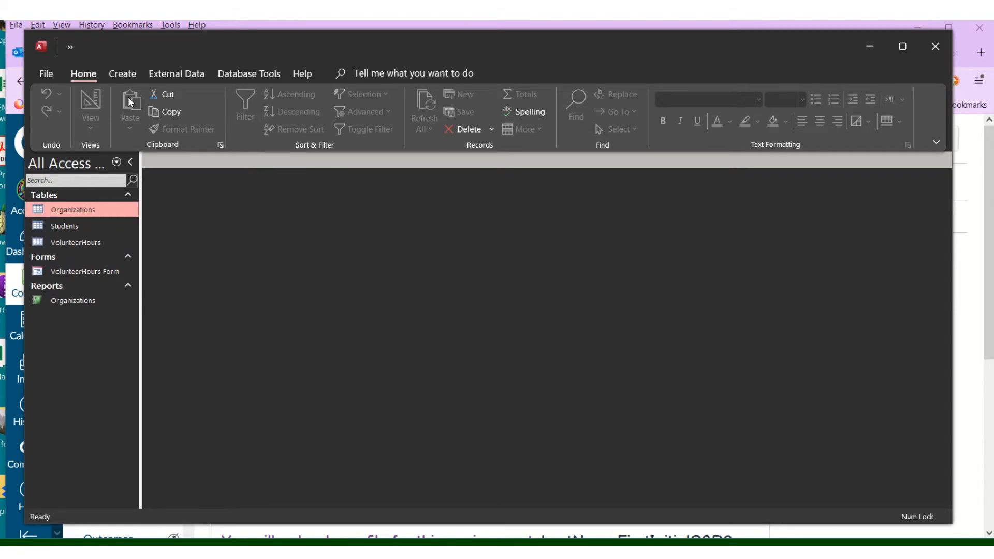
left_click(122, 74)
left_click(287, 115)
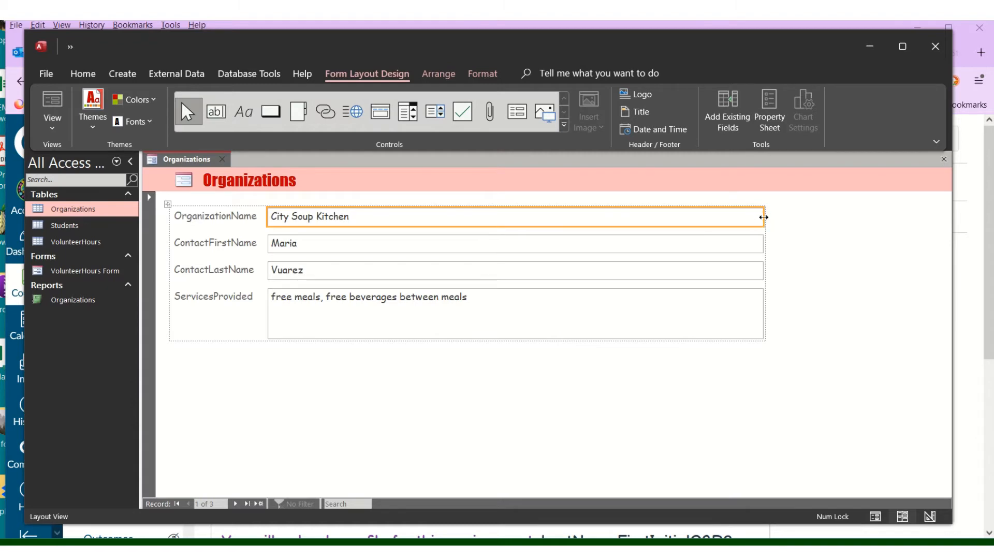
left_click_drag(760, 218, 643, 223)
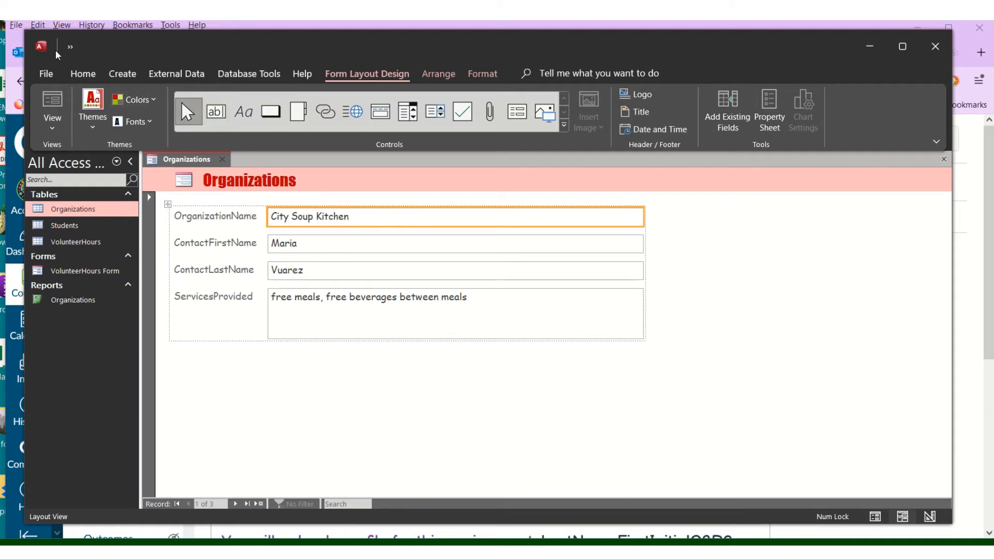
- Close the new Organizations form, saving it as "Organizations Form"
left_click(222, 159)
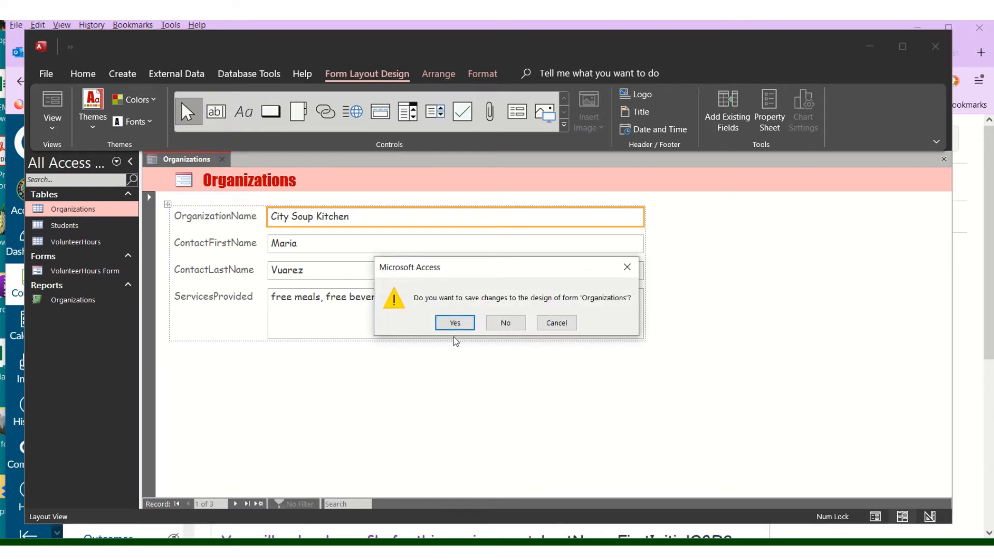
left_click(455, 322)
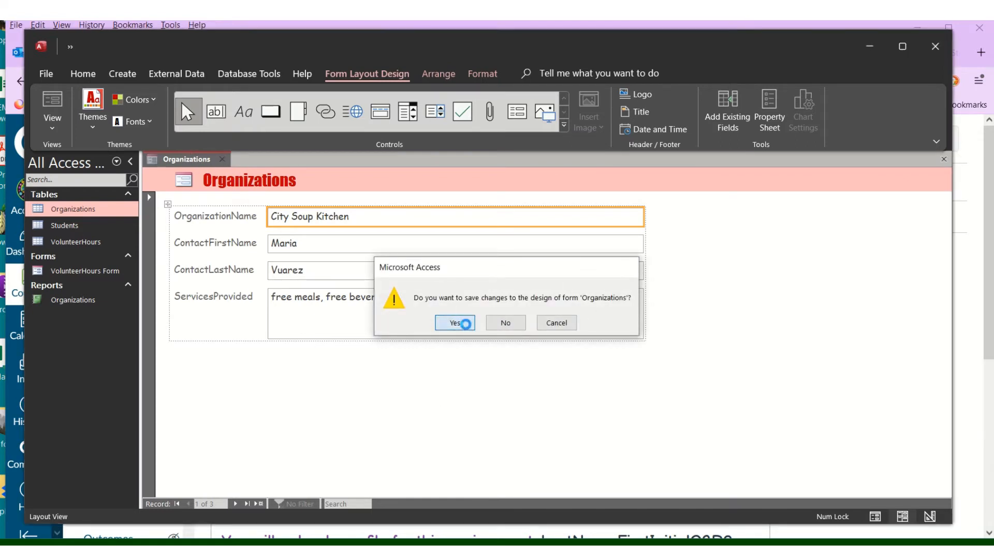
left_click(482, 205)
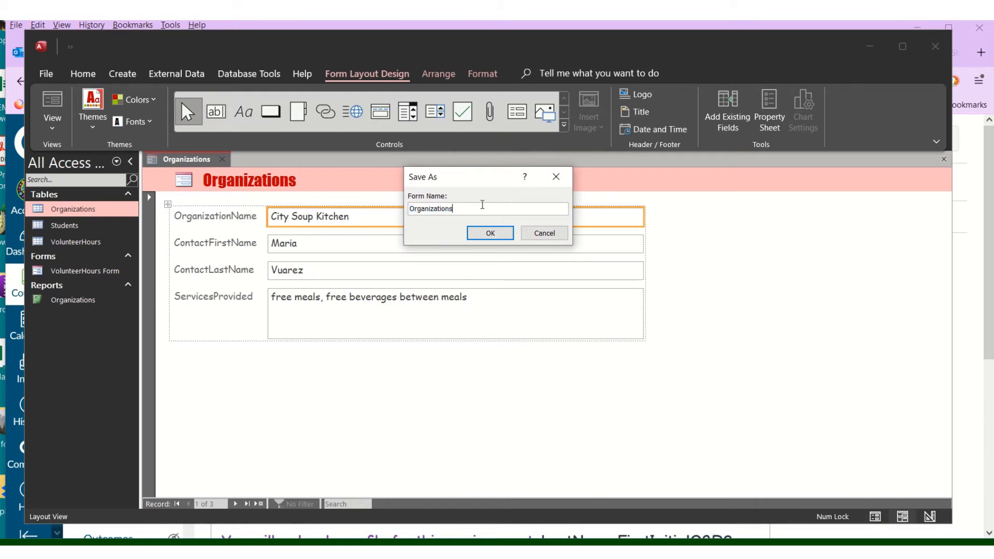
type("Form")
left_click(490, 233)
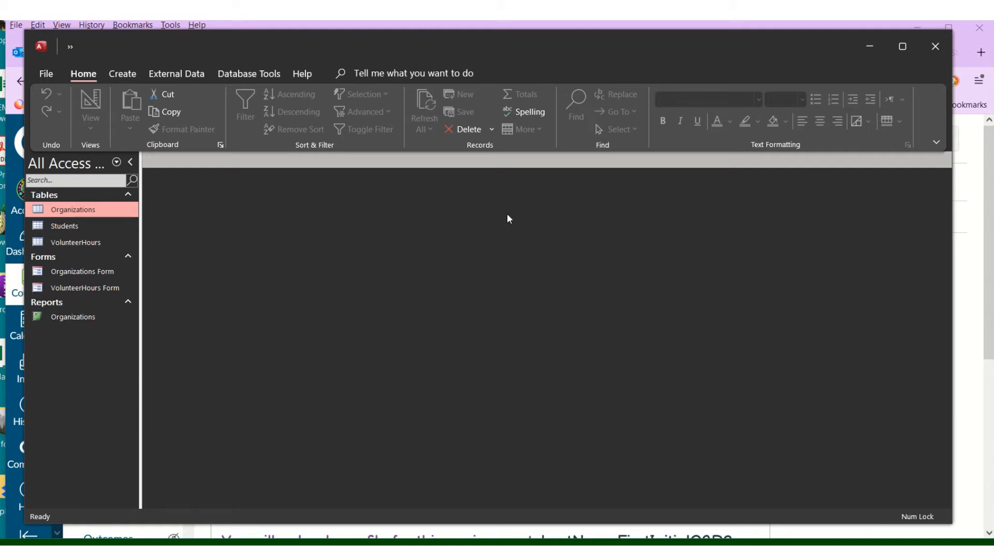
- Create a form based on the Students table and close it, saving it as "Students Form"
left_click(100, 223)
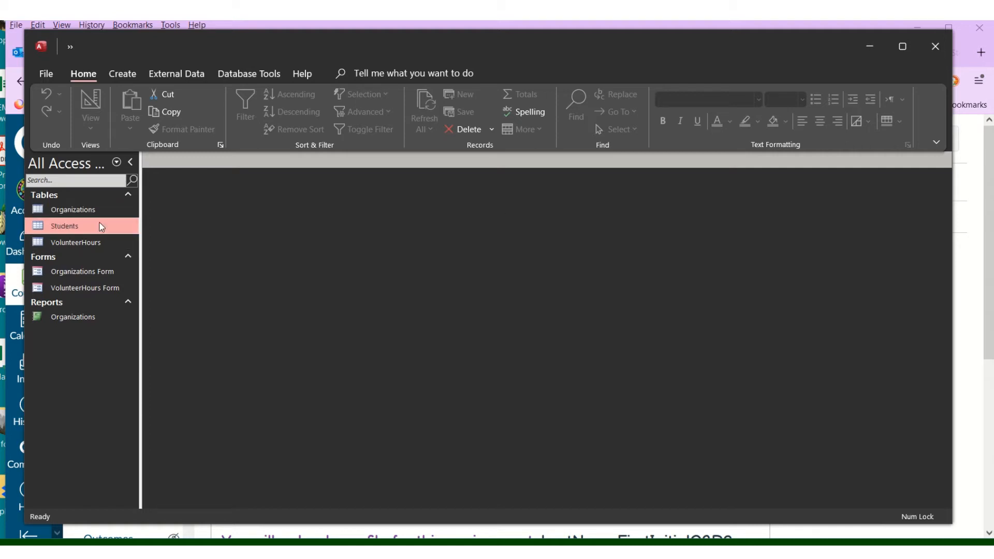
left_click(121, 73)
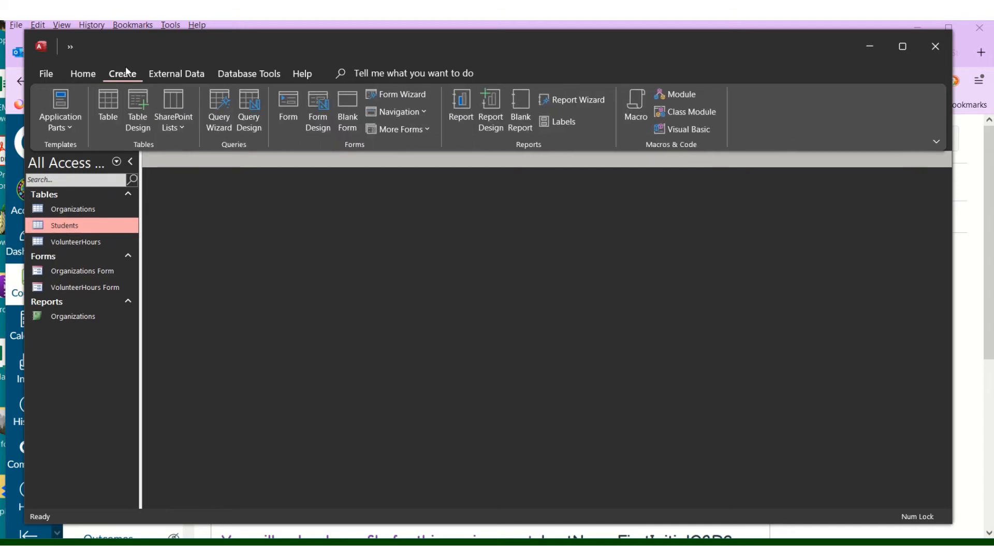
left_click(283, 120)
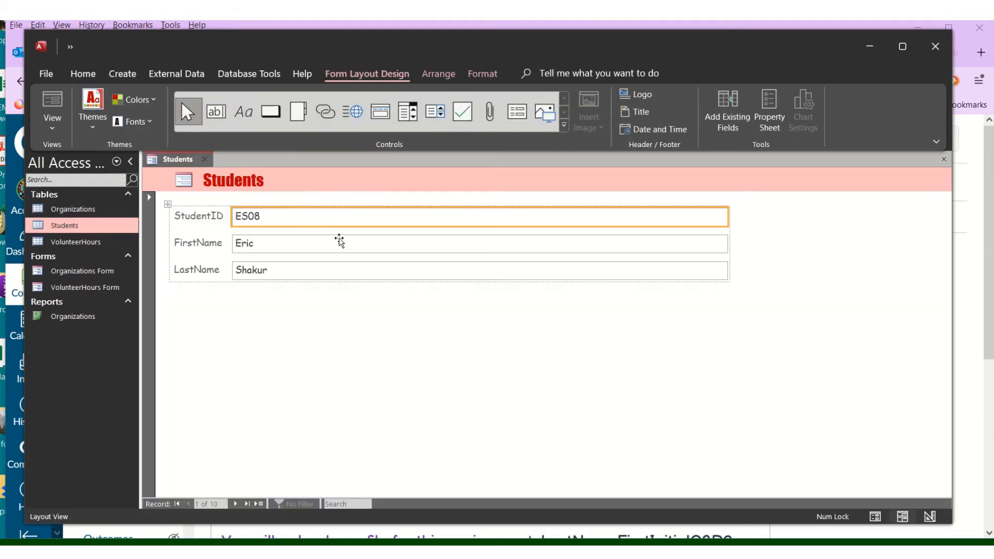
left_click(204, 159)
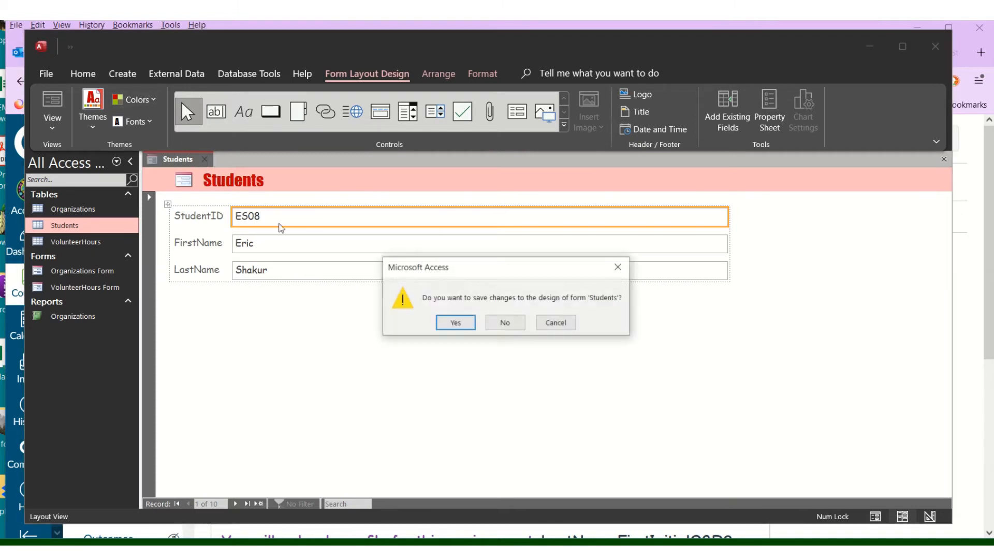
left_click(456, 321)
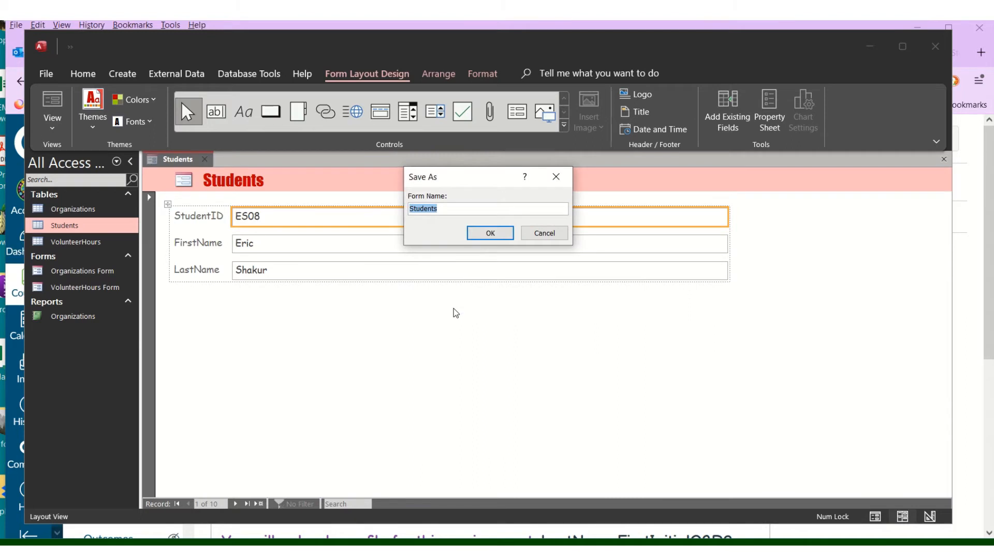
key("End")
type("Form")
left_click(505, 229)
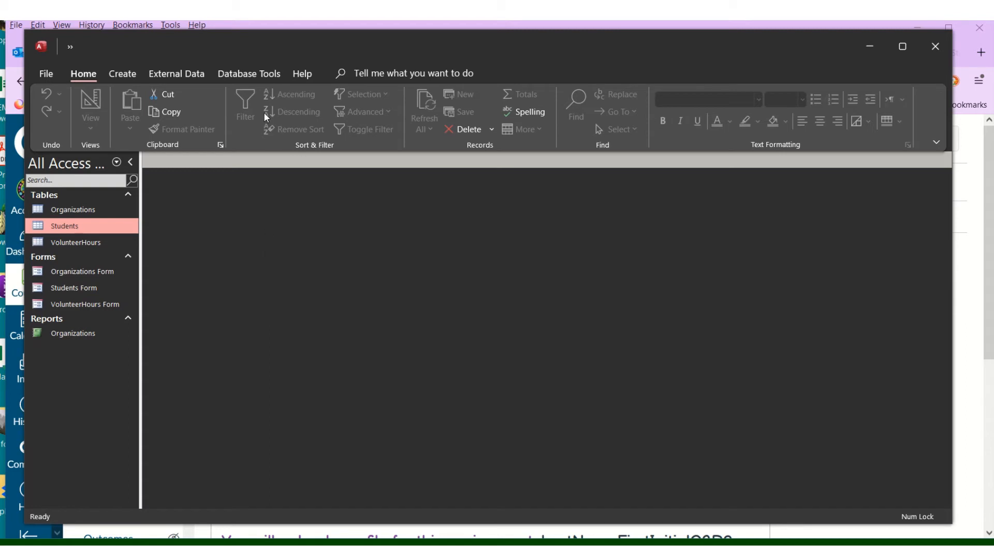
- Open the database relationships and enlarge the Organizations and Students field lists, widening Organizations until its full field names fit
left_click(245, 81)
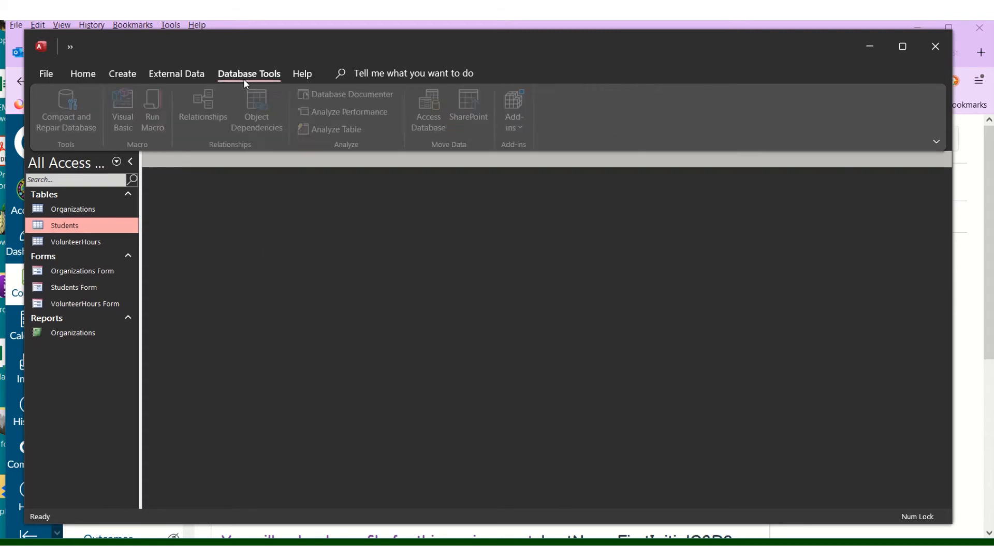
left_click(206, 106)
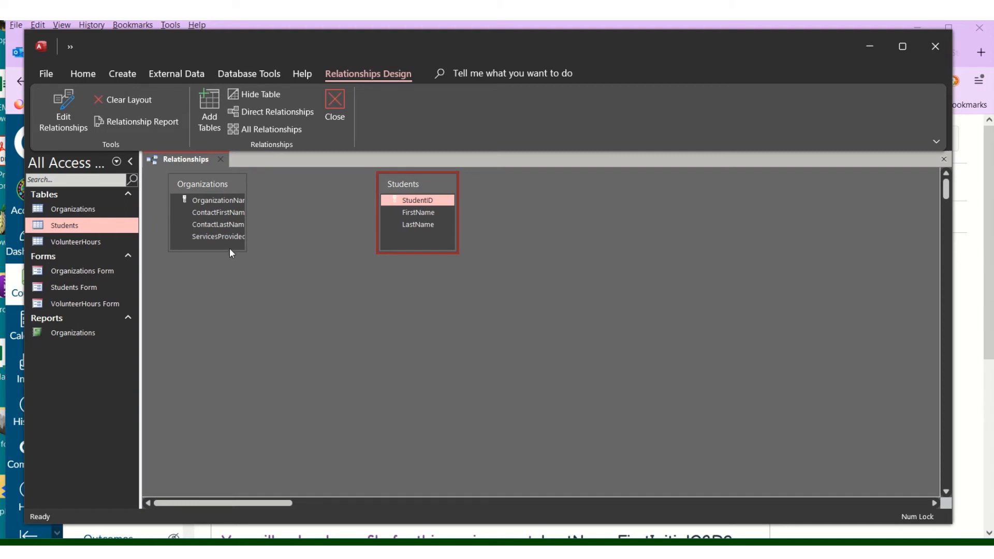
left_click_drag(229, 250, 273, 356)
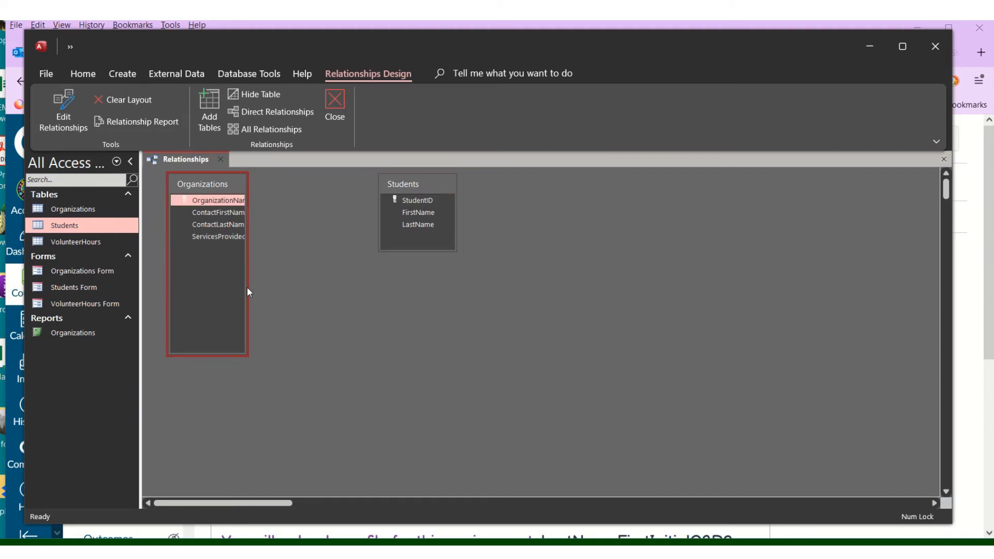
left_click_drag(245, 291, 317, 300)
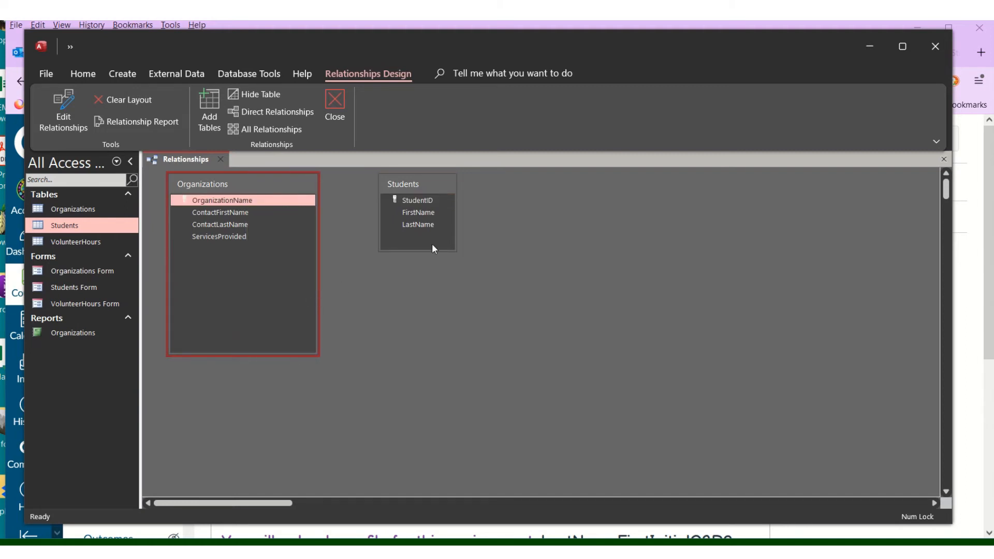
left_click_drag(428, 251, 420, 334)
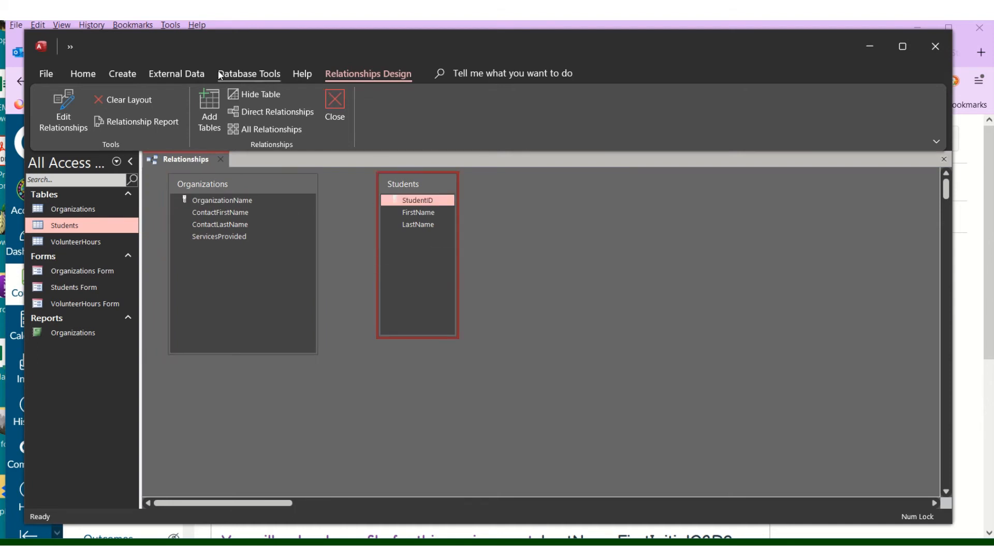
- Add the VolunteerHours table and relate Organizations to it one-to-many on OrganizationName, enforcing referential integrity
left_click(208, 122)
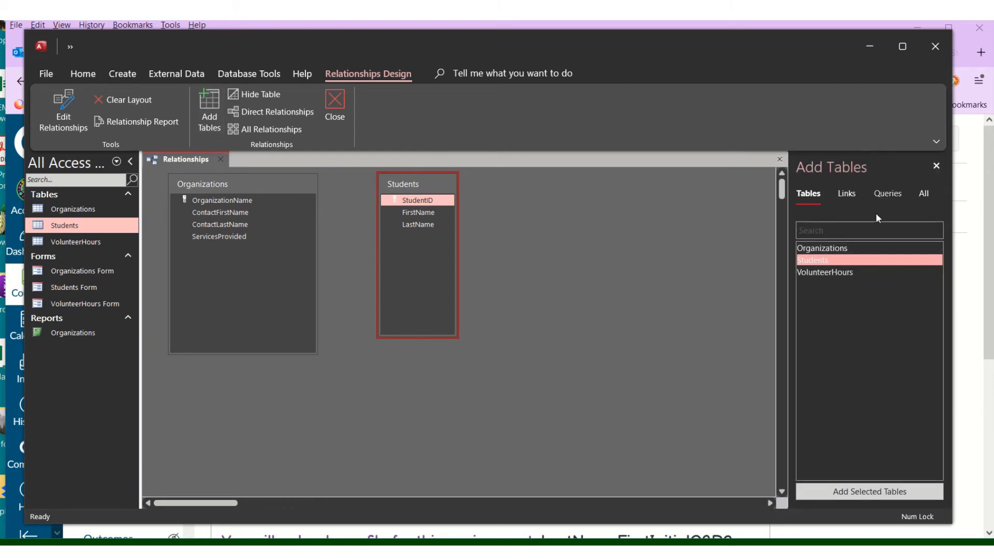
double_click(838, 273)
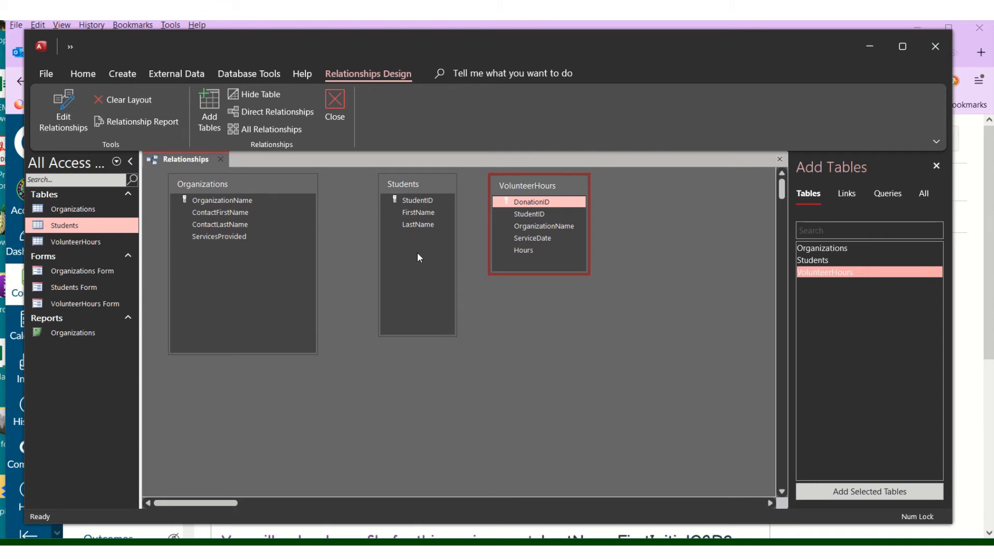
left_click(233, 199)
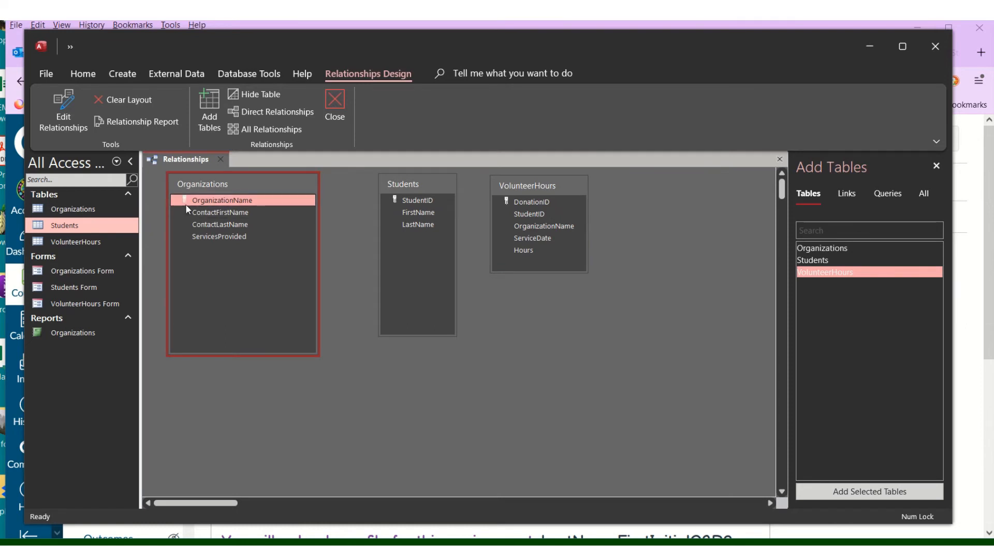
left_click_drag(185, 203, 544, 234)
left_click_drag(233, 204, 505, 228)
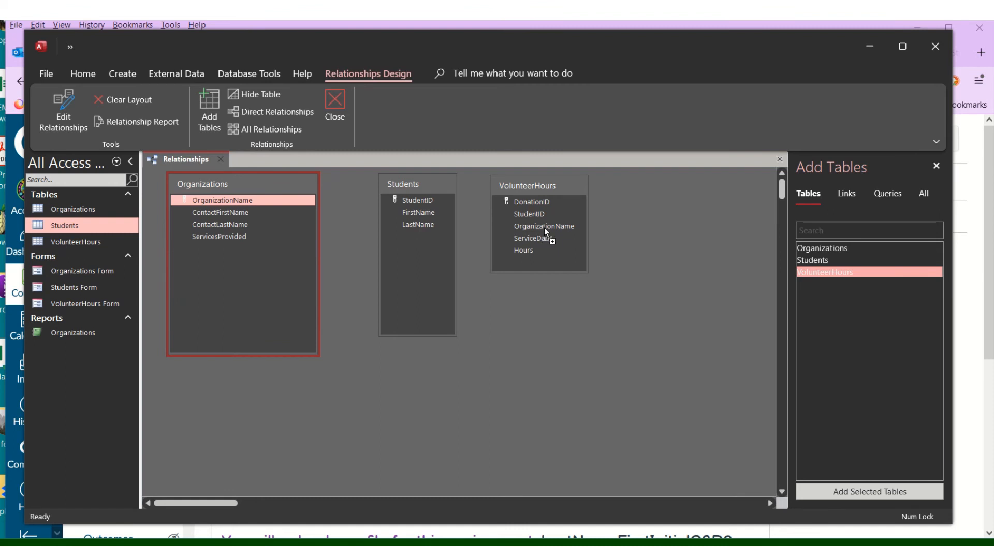
left_click_drag(545, 227, 545, 228)
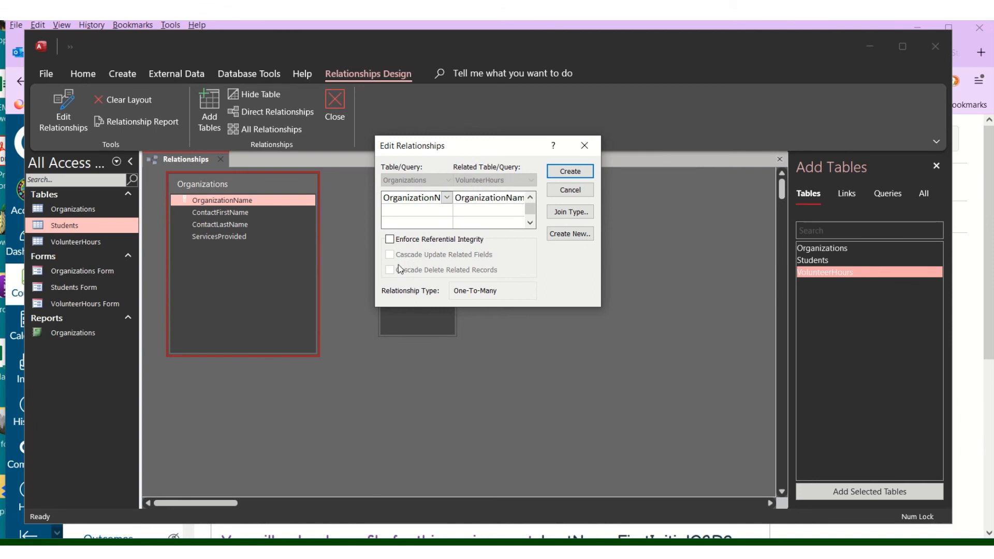
left_click(390, 240)
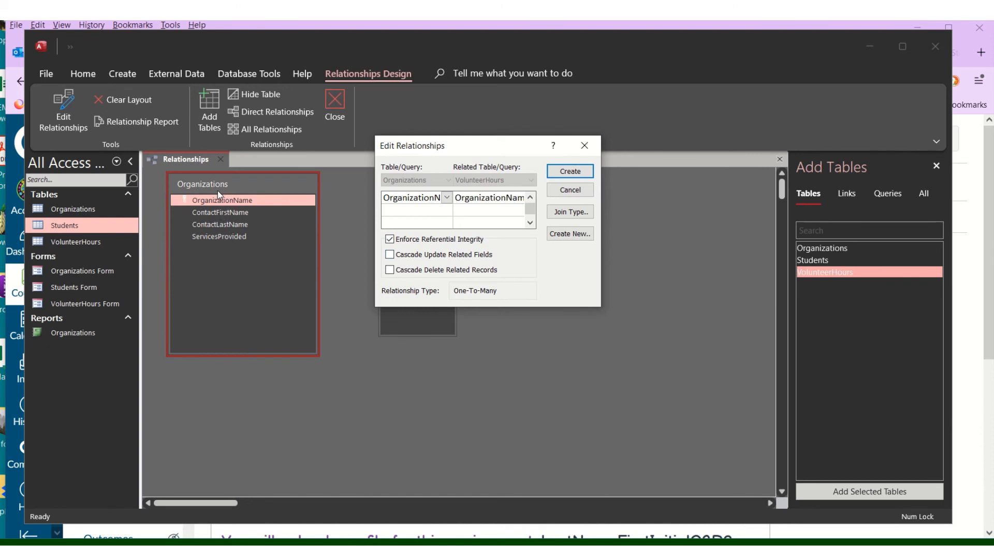
left_click(582, 173)
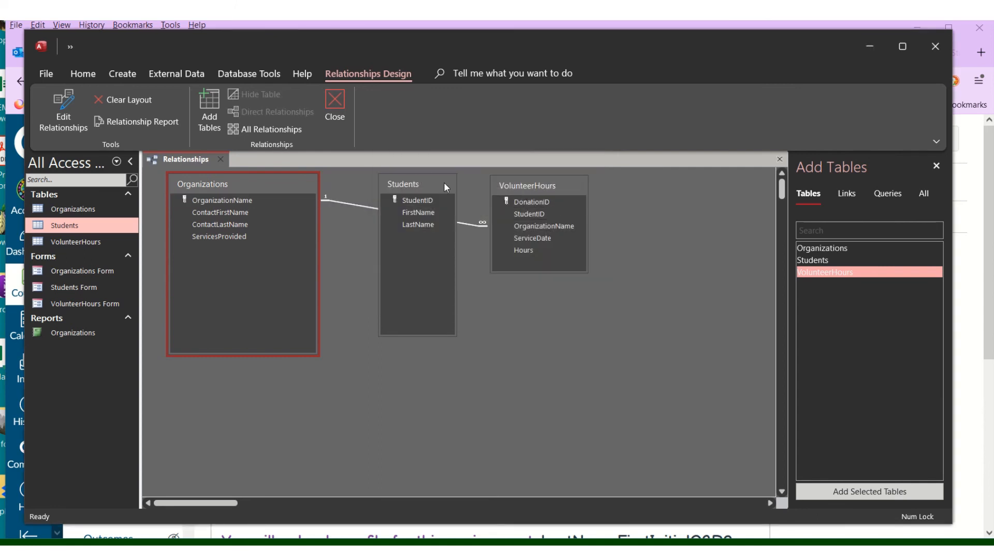
- Move the Students field list to the far side of VolunteerHours, then close the relationships and save the layout
left_click_drag(443, 182, 701, 228)
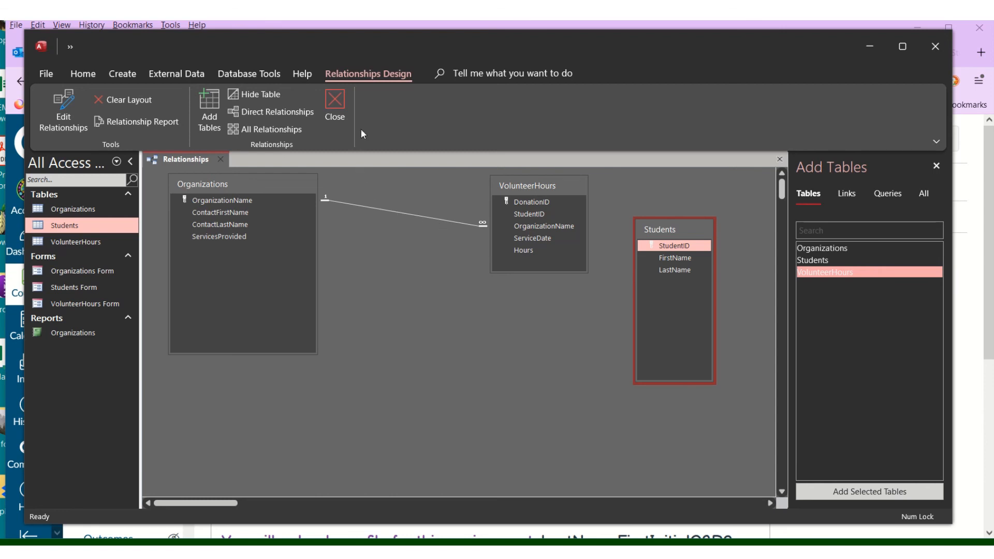
left_click(335, 100)
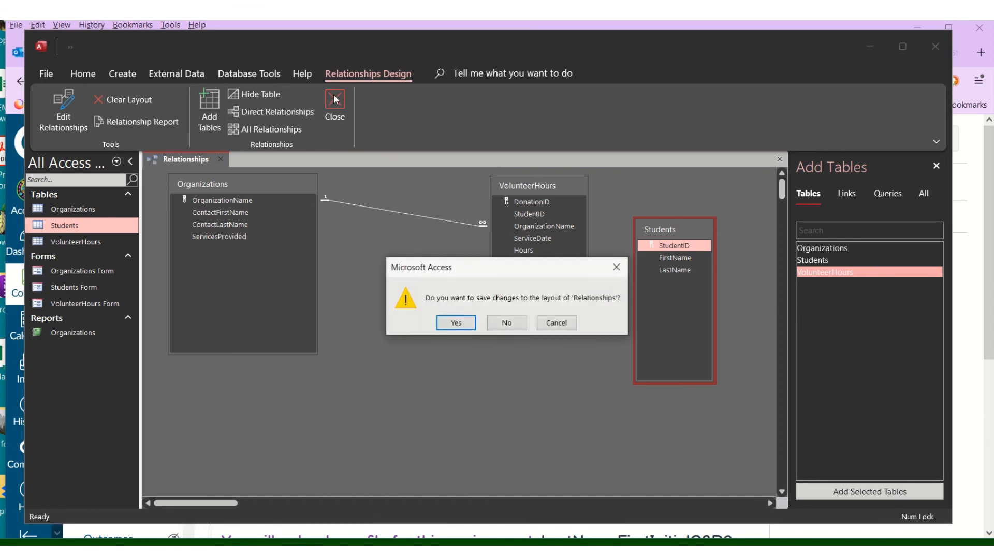
left_click(455, 327)
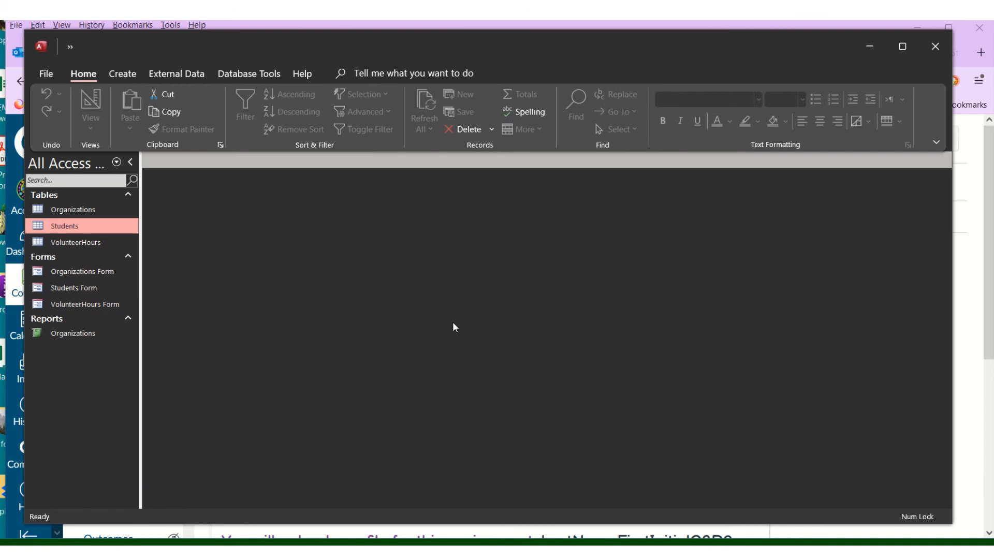
- Reopen the saved relationships layout
left_click(254, 74)
left_click(225, 119)
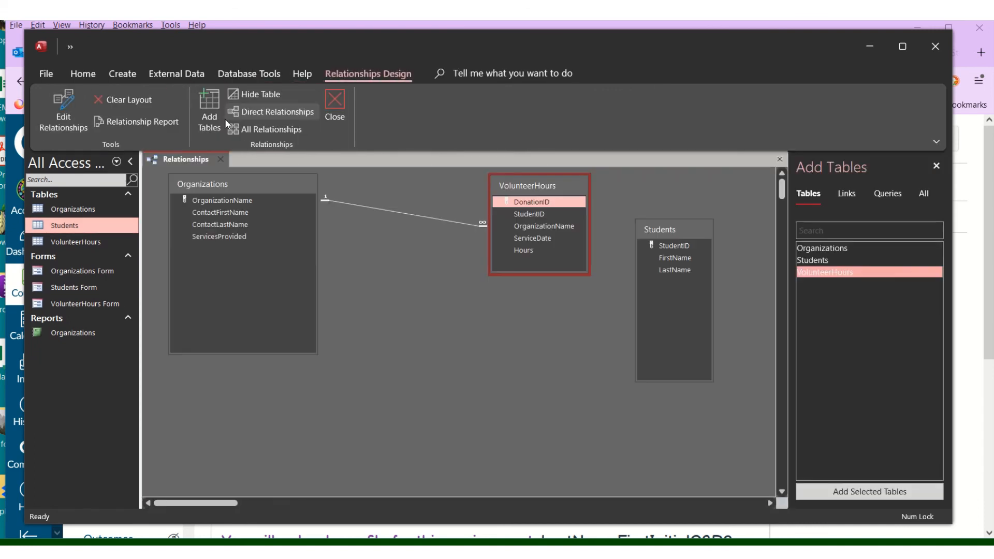